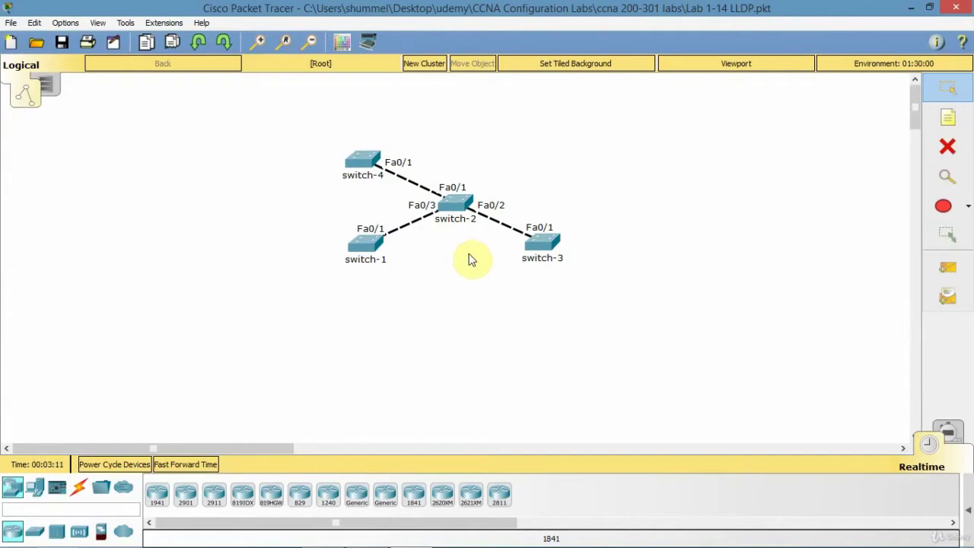
# - Open switch-2's CLI in privileged mode and check its LLDP status with show lldp
pyautogui.click(458, 207)
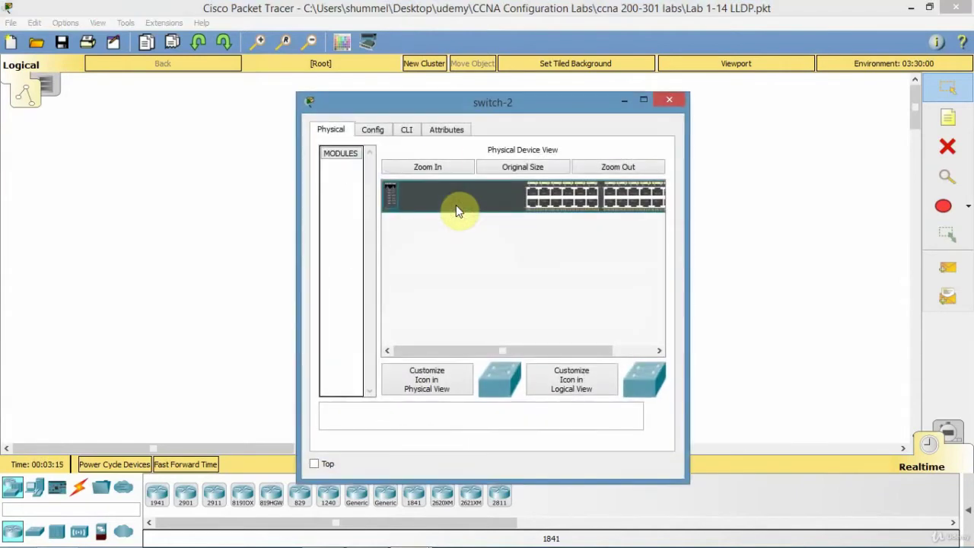
pyautogui.click(406, 131)
pyautogui.press('Return')
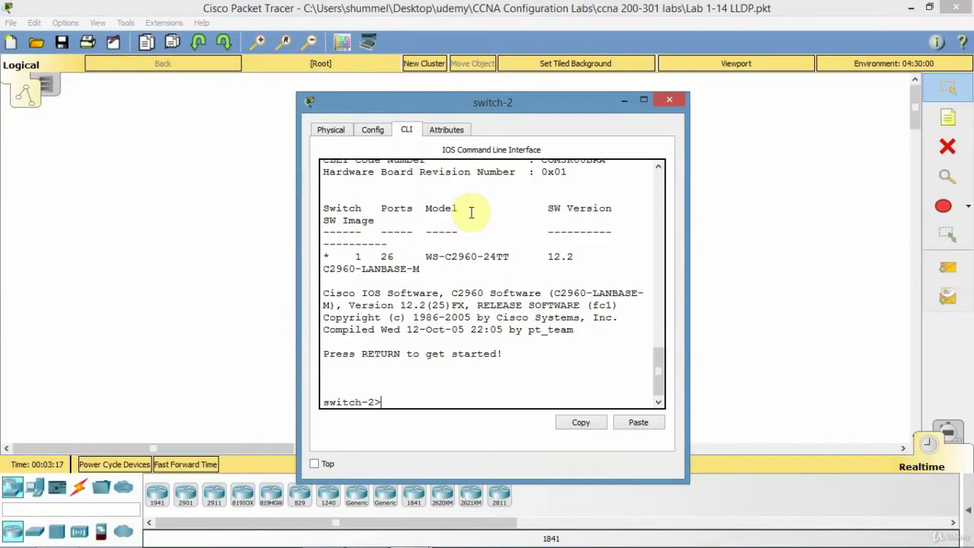
pyautogui.write('enable')
pyautogui.press('Return')
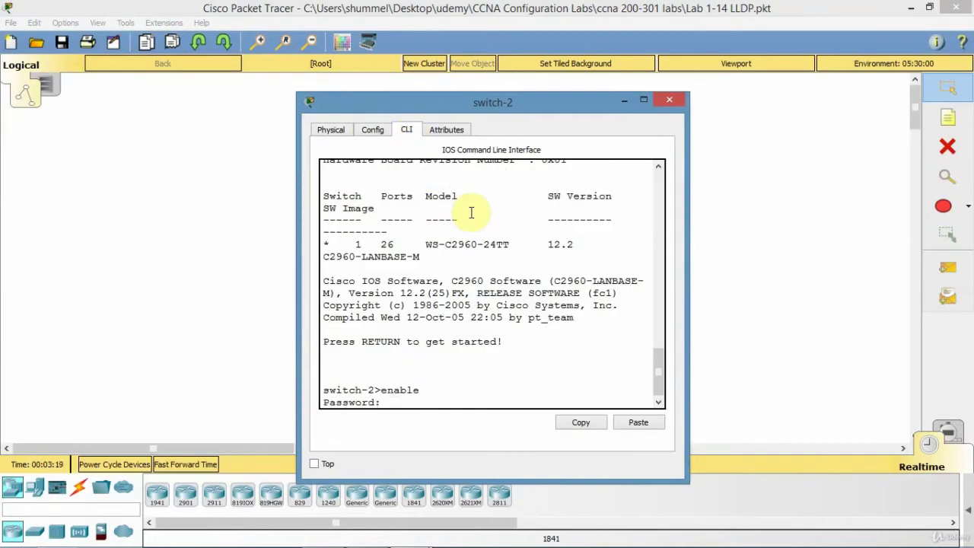
pyautogui.press('Return')
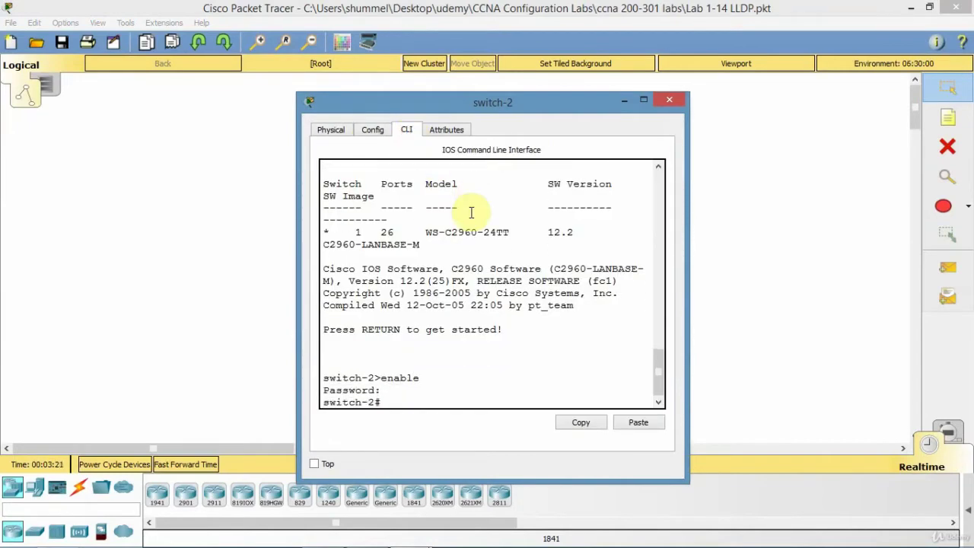
pyautogui.write('show lldp')
pyautogui.press('Return')
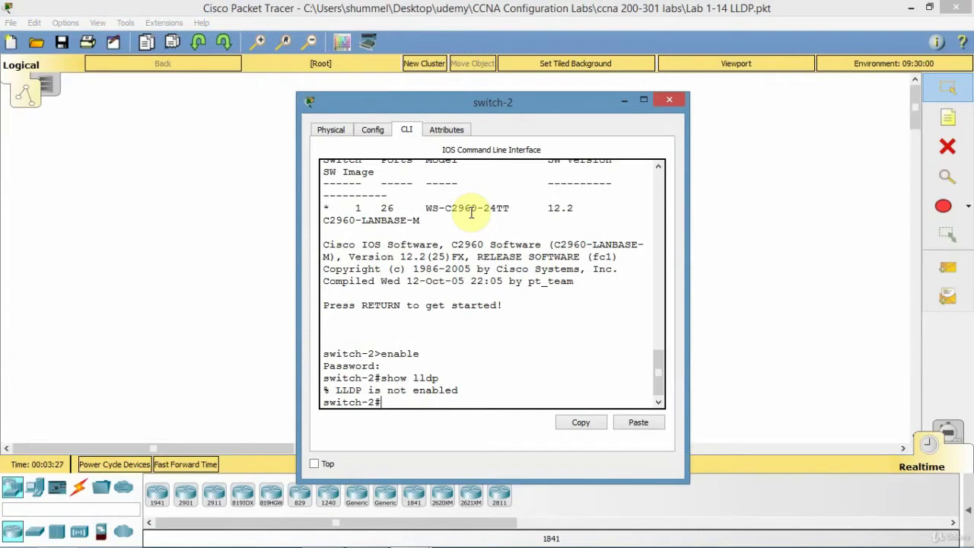
# - Run lldp run in global configuration, then confirm show lldp reports Status: ACTIVE
pyautogui.write('conf t')
pyautogui.press('Return')
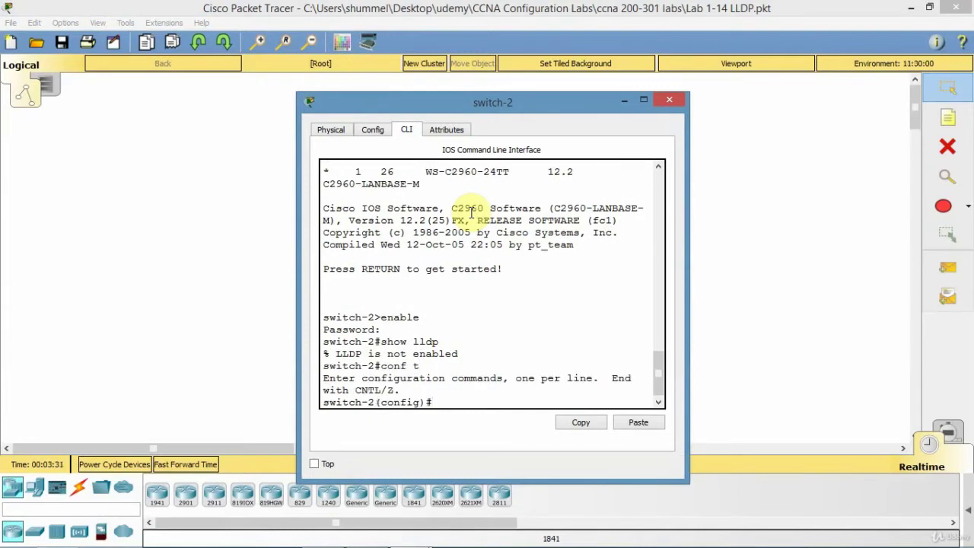
pyautogui.write('lldp run')
pyautogui.press('Return')
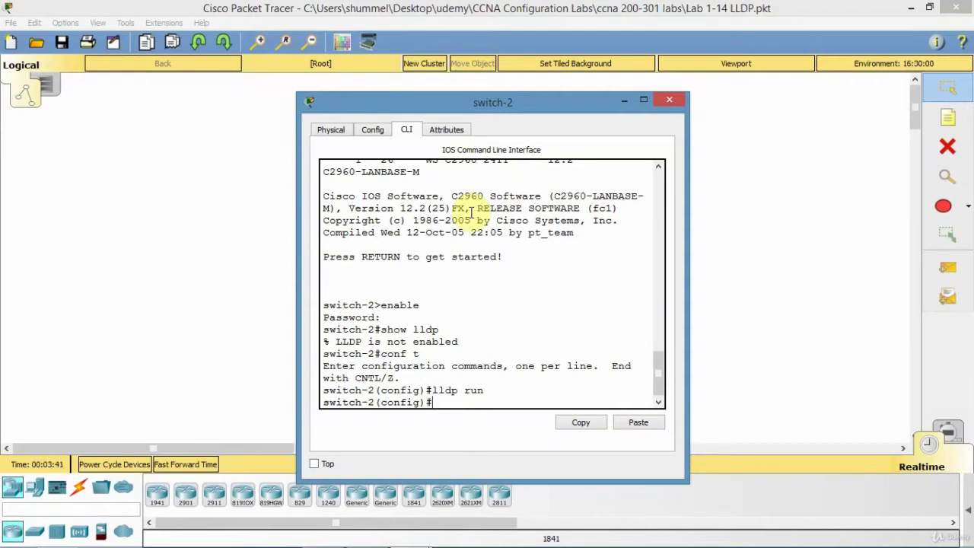
pyautogui.write('end')
pyautogui.press('Return')
pyautogui.write('show ')
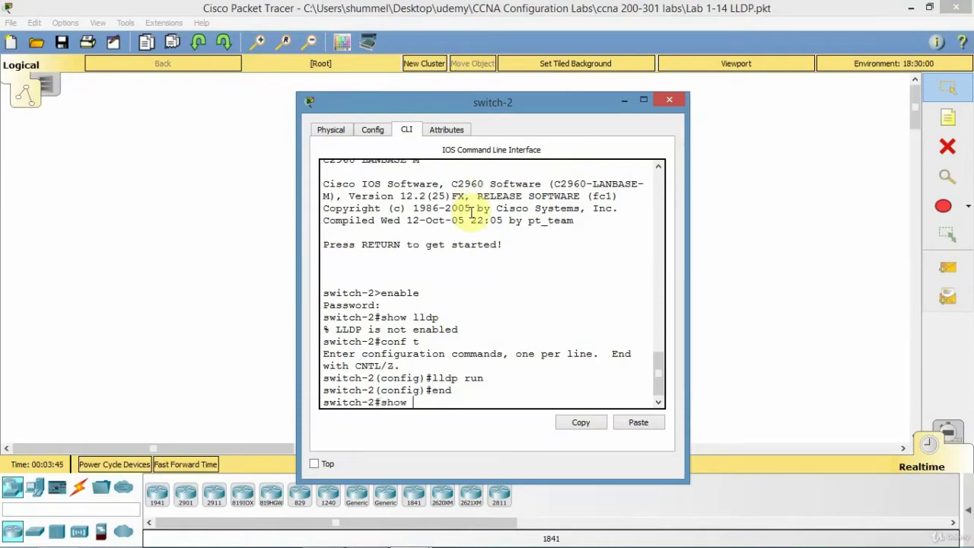
pyautogui.write('lldp')
pyautogui.press('Return')
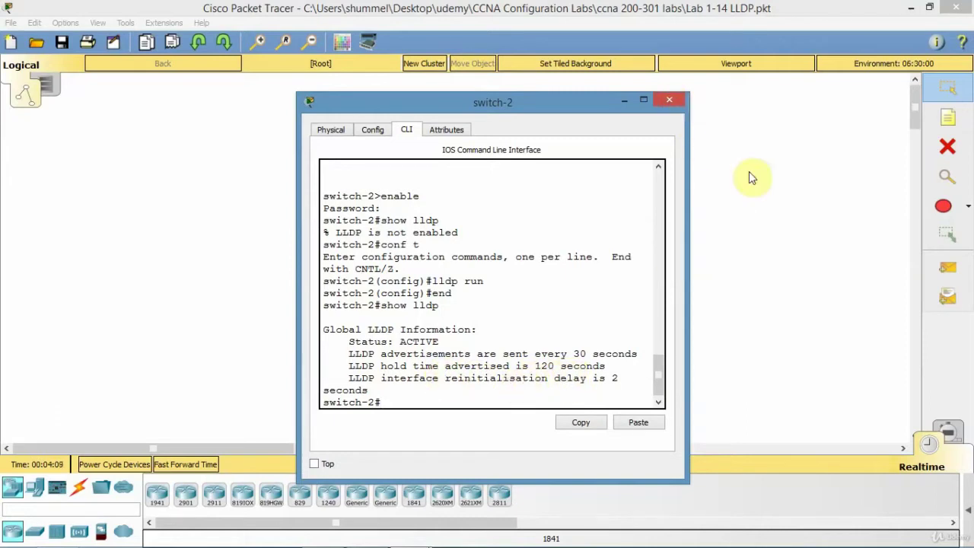
# - Open switch-3's CLI in privileged mode and check its LLDP status with show lldp
pyautogui.click(542, 242)
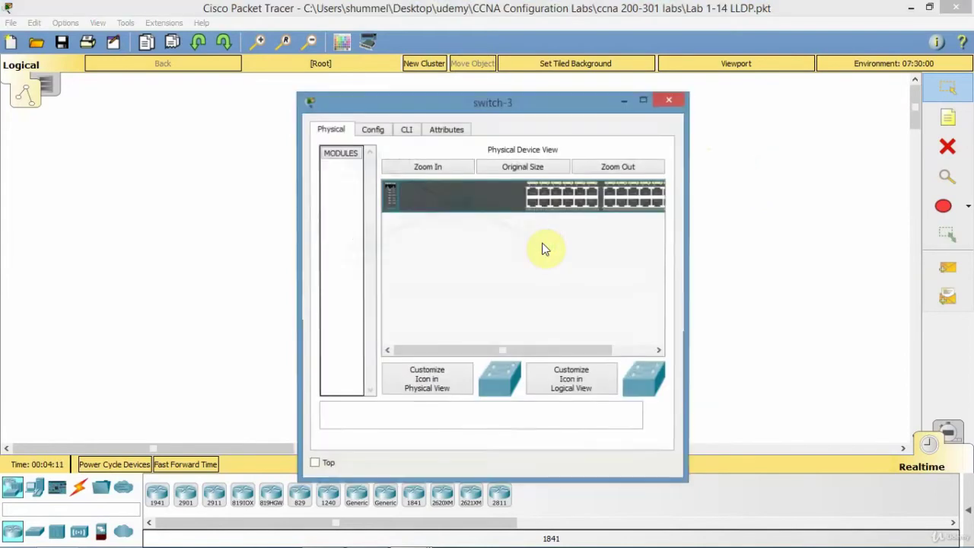
pyautogui.click(406, 131)
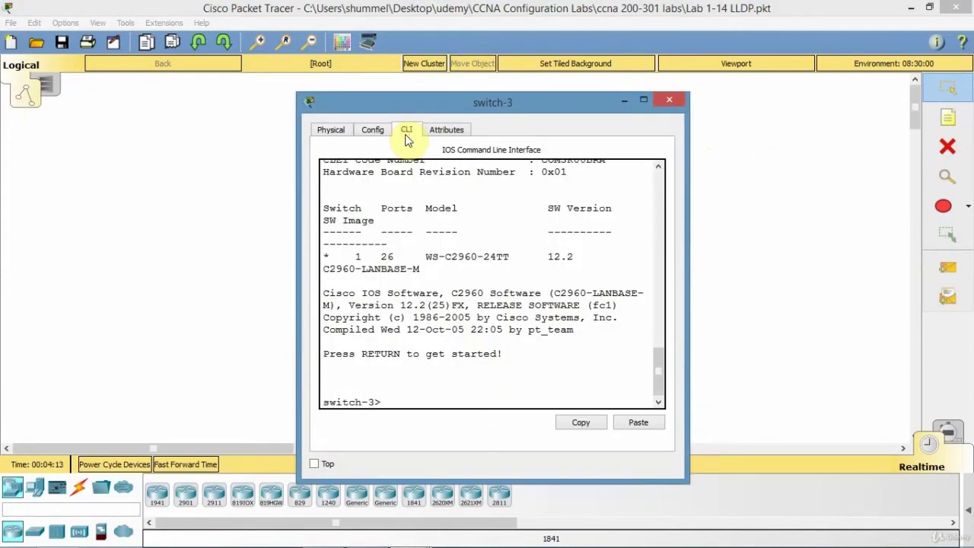
pyautogui.write('enabl')
pyautogui.press('Return')
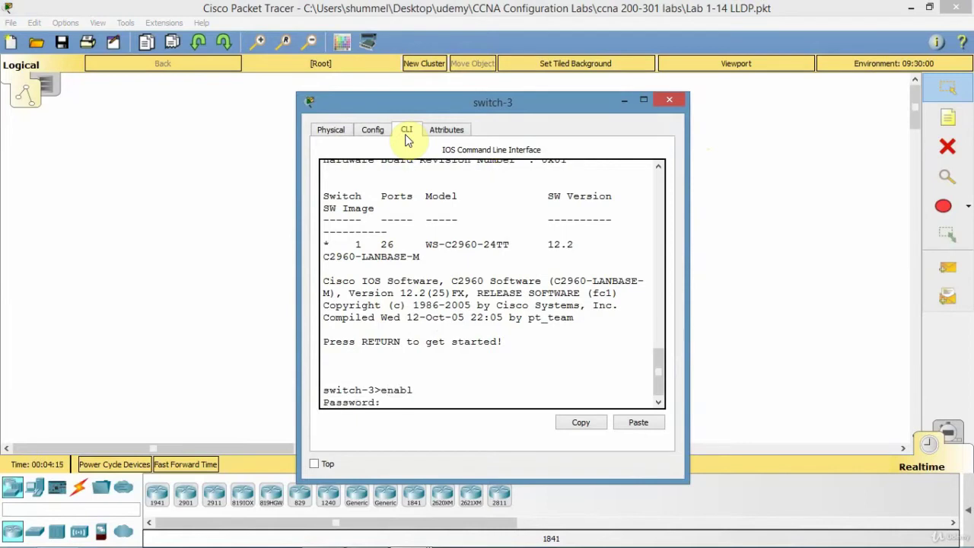
pyautogui.press('Return')
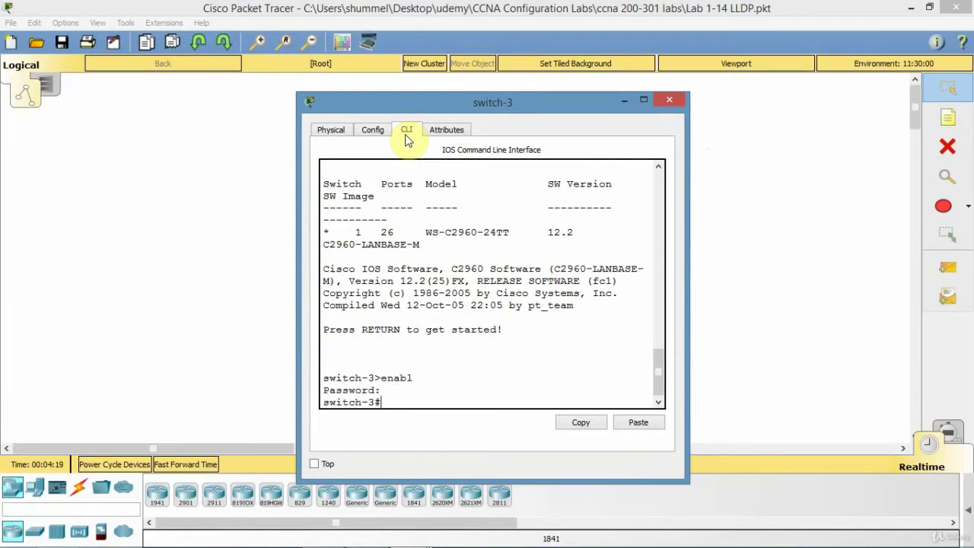
pyautogui.write('show lldp')
pyautogui.press('Return')
# - Enable LLDP globally on switch-3 with lldp run and confirm it reports ACTIVE
pyautogui.write('conf t')
pyautogui.press('Return')
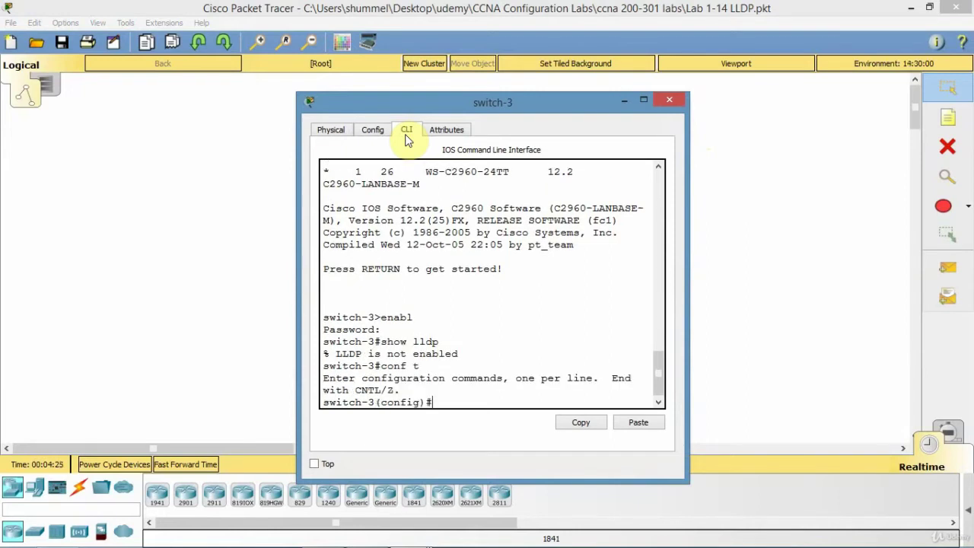
pyautogui.write('lldp run')
pyautogui.press('Return')
pyautogui.write('end')
pyautogui.press('Return')
pyautogui.write('show lldp')
pyautogui.press('Return')
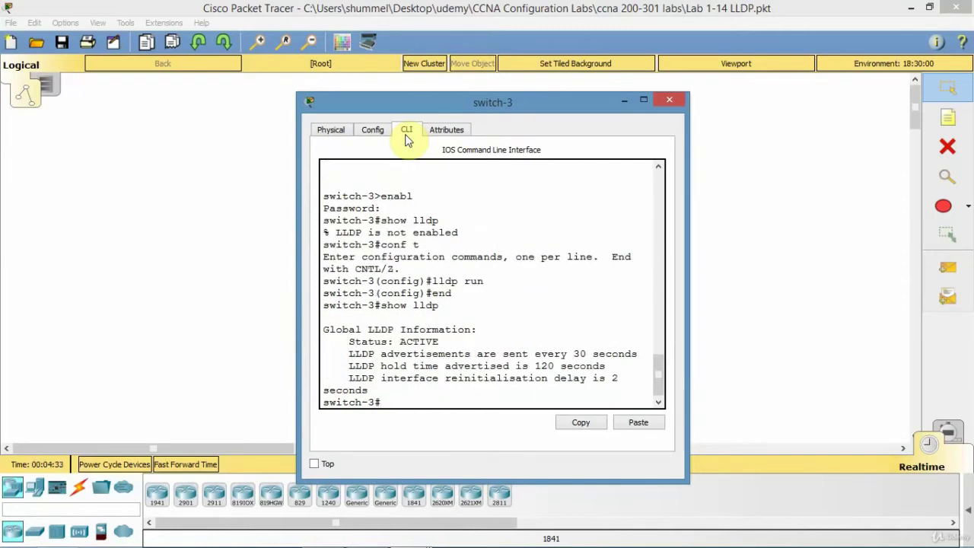
# - Open switch-4's CLI in privileged mode and check its LLDP status with show lldp
pyautogui.click(761, 185)
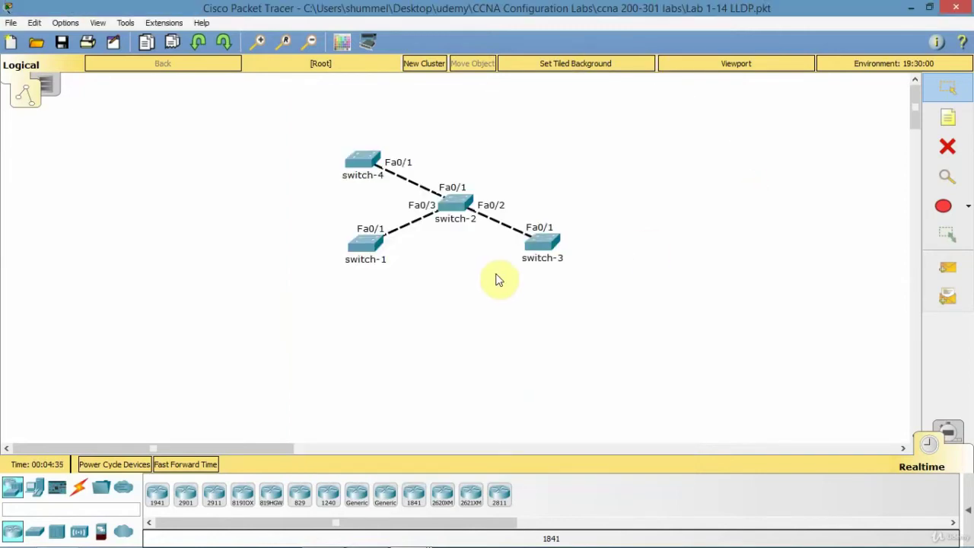
pyautogui.click(360, 156)
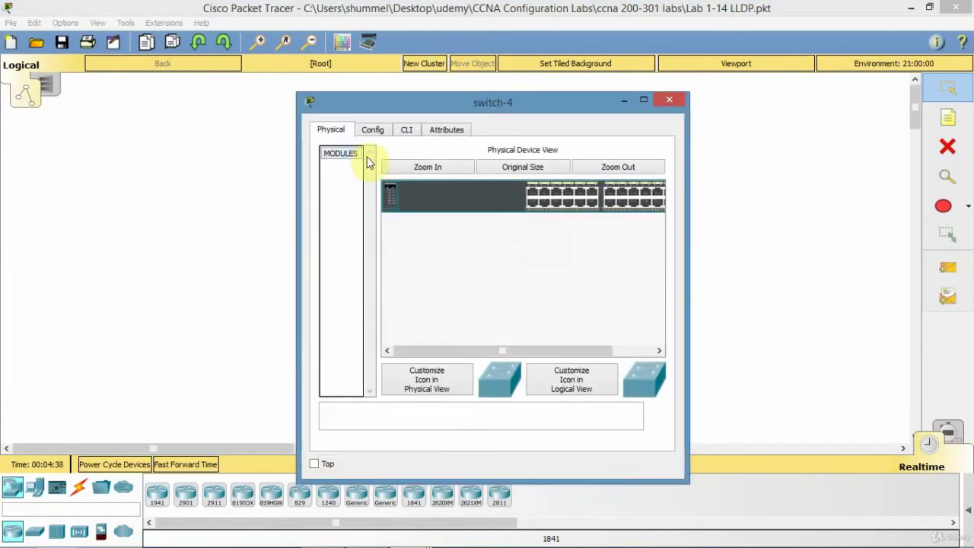
pyautogui.click(403, 131)
pyautogui.press('Return')
pyautogui.write('enable')
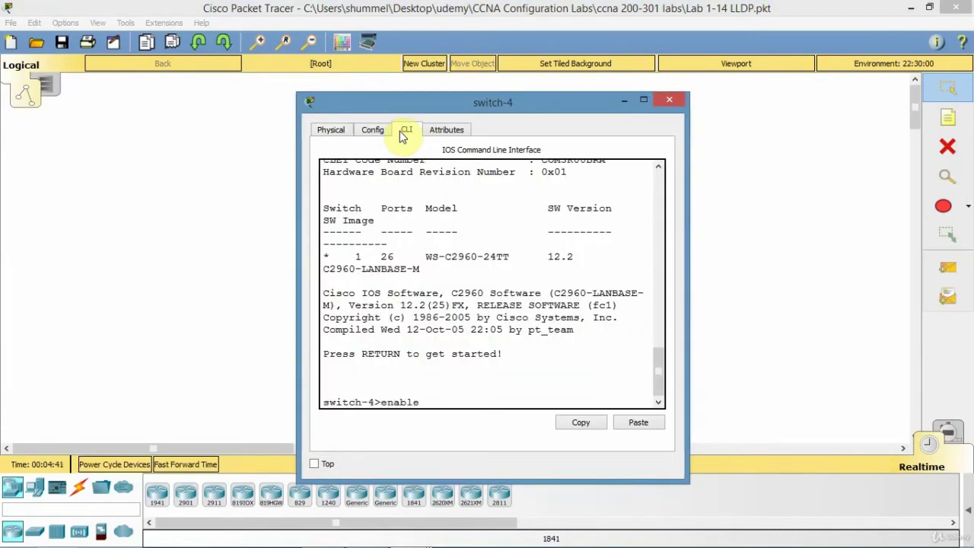
pyautogui.press('Return')
# - Enable LLDP globally on switch-4 with lldp run, confirm ACTIVE, and return to the topology
pyautogui.press('Return')
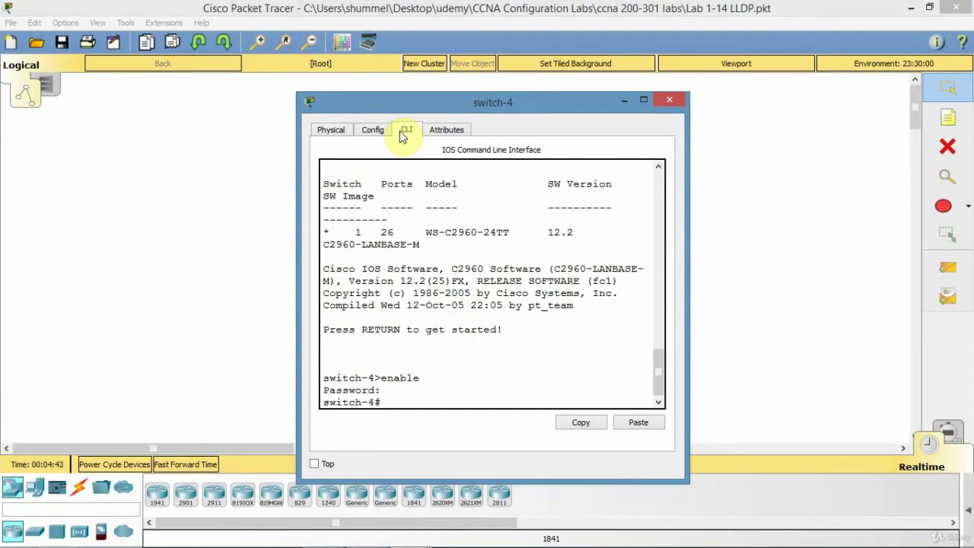
pyautogui.write('confi')
pyautogui.press('BackSpace')
pyautogui.press('BackSpace')
pyautogui.press('BackSpace')
pyautogui.press('BackSpace')
pyautogui.press('BackSpace')
pyautogui.write('show lldp')
pyautogui.press('Return')
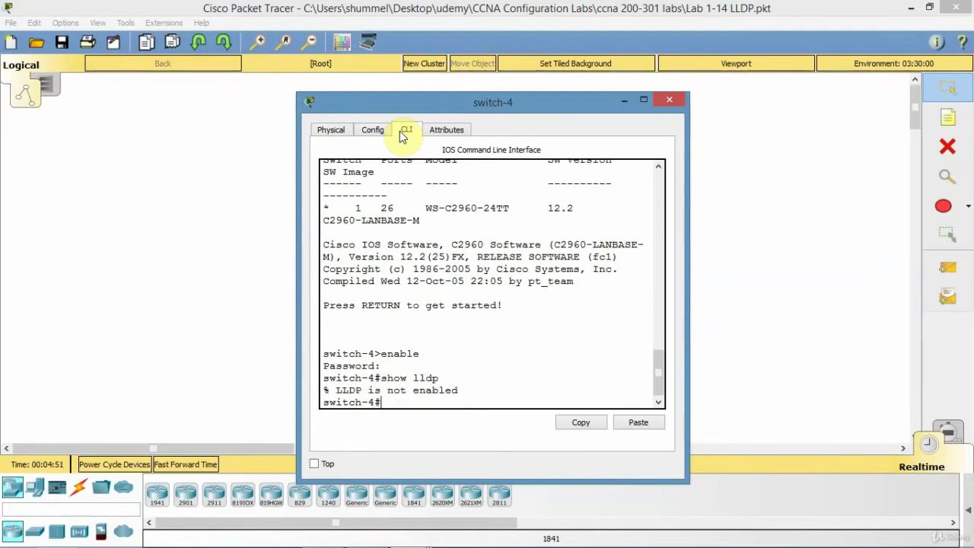
pyautogui.write('conf t')
pyautogui.press('Return')
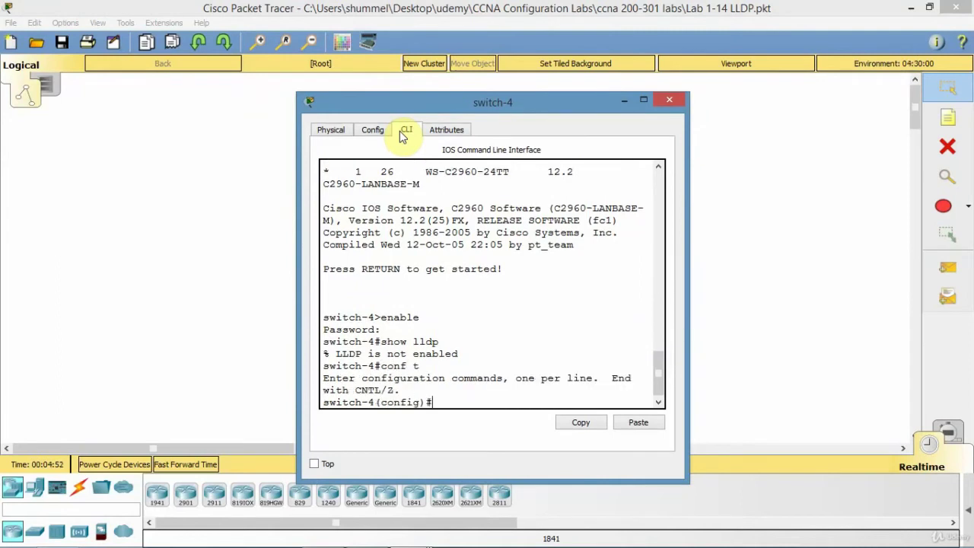
pyautogui.write('lldp ru')
pyautogui.write('n')
pyautogui.press('Return')
pyautogui.write('end')
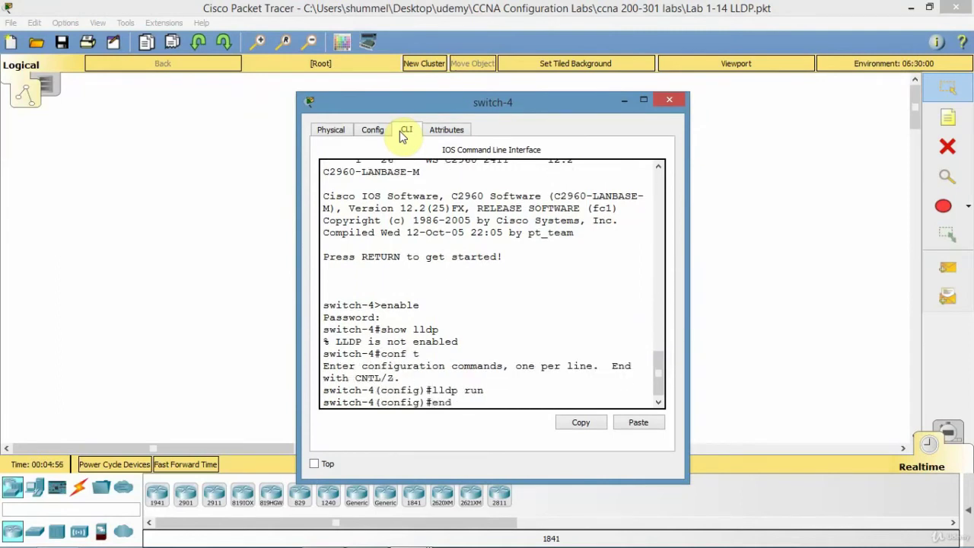
pyautogui.press('Return')
pyautogui.write('show lldp')
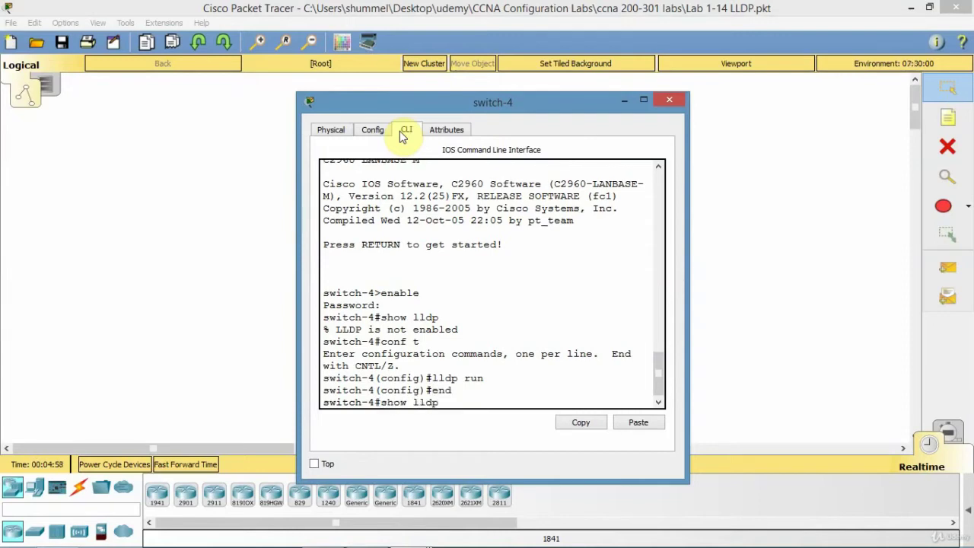
pyautogui.press('Return')
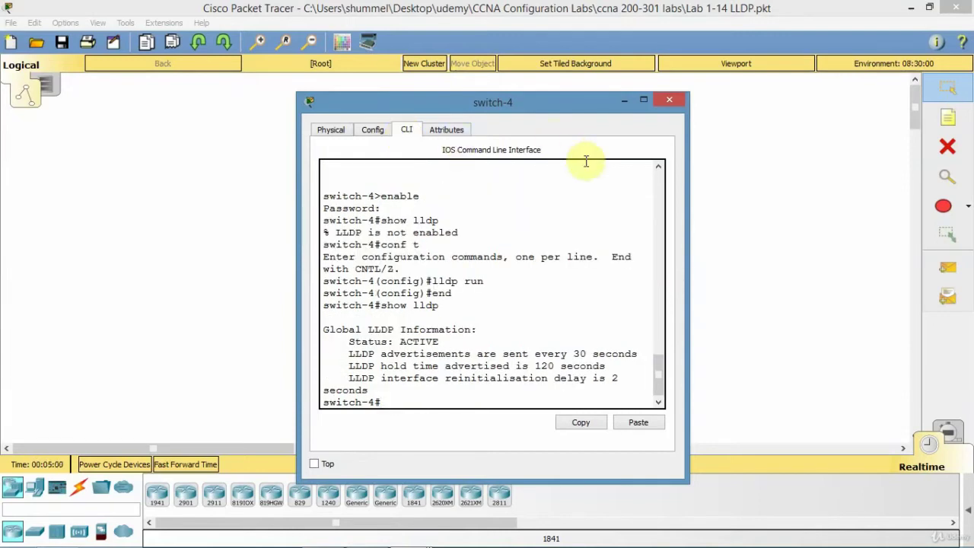
pyautogui.click(741, 284)
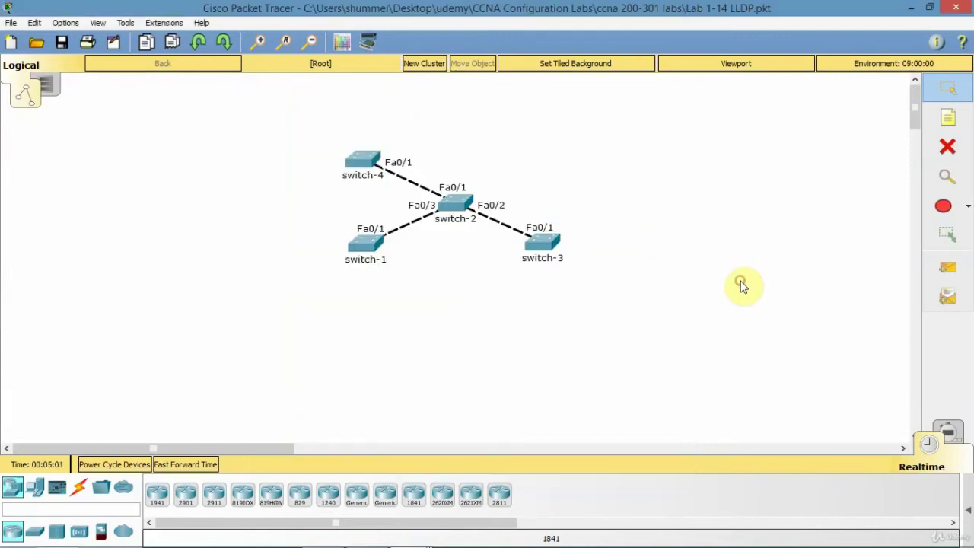
# - Open switch-1's CLI in privileged mode and confirm with show lldp that LLDP is not enabled
pyautogui.click(450, 206)
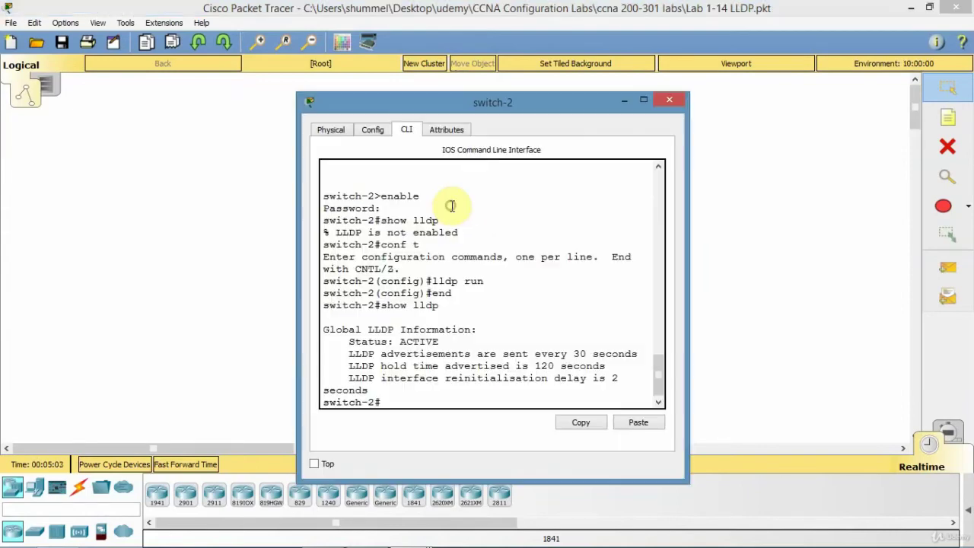
pyautogui.click(259, 295)
pyautogui.click(366, 249)
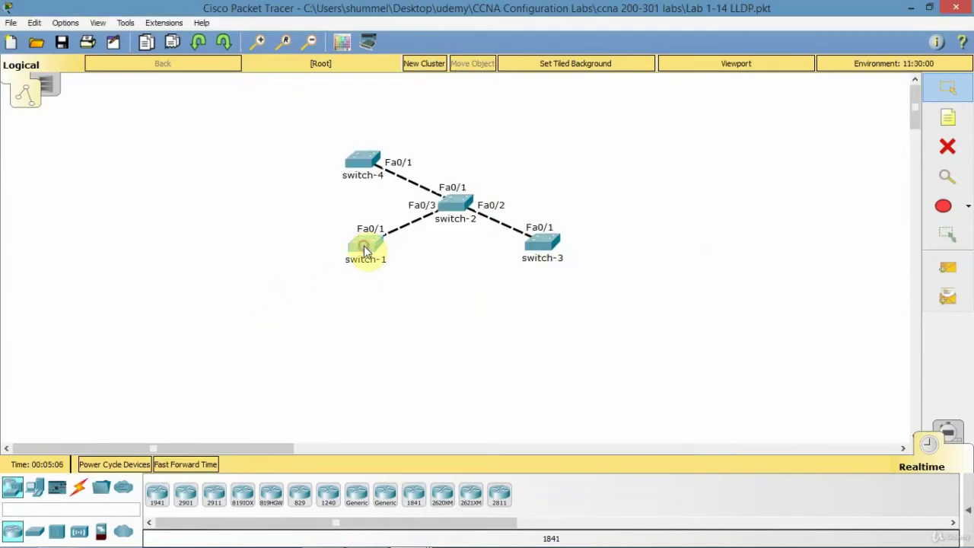
pyautogui.click(407, 131)
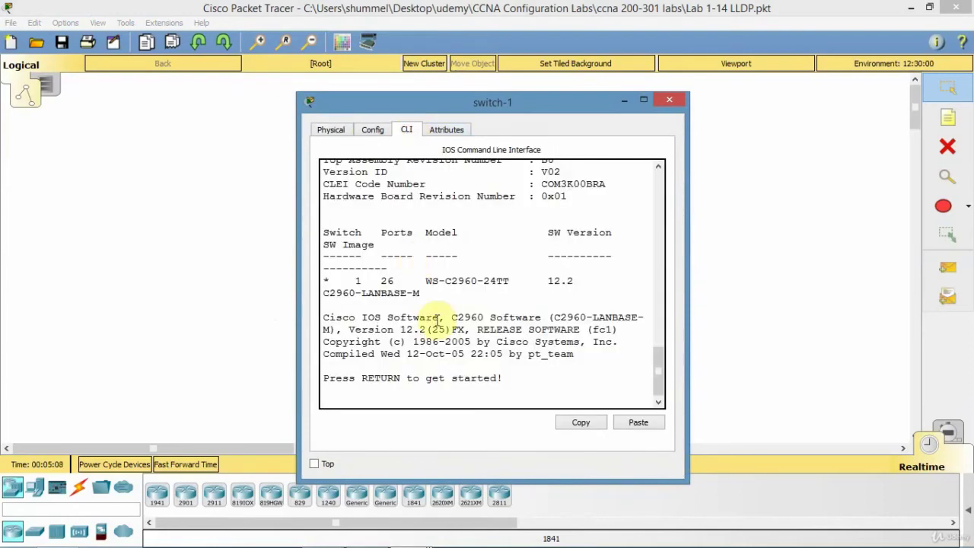
pyautogui.press('Return')
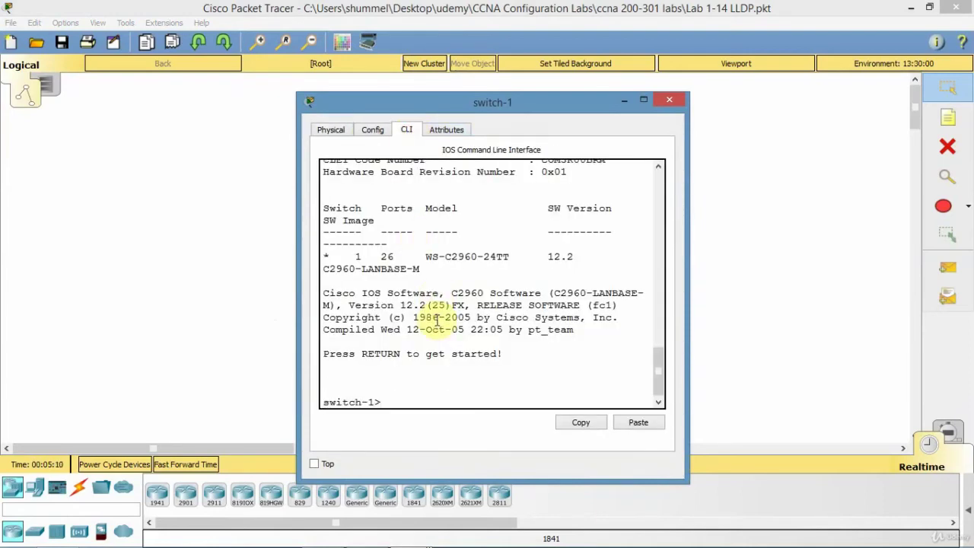
pyautogui.write('enable')
pyautogui.press('Return')
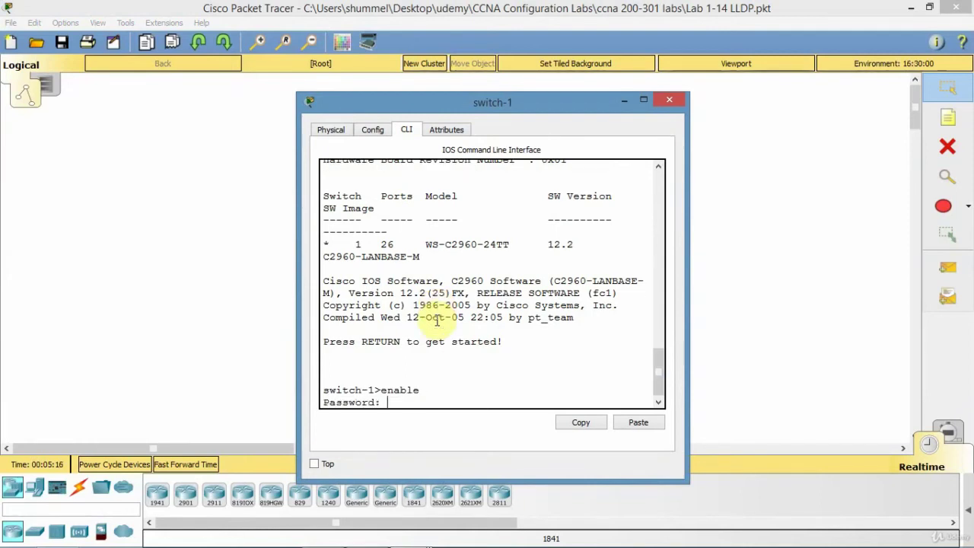
pyautogui.press('Return')
pyautogui.write('c')
pyautogui.press('BackSpace')
pyautogui.write('show ll')
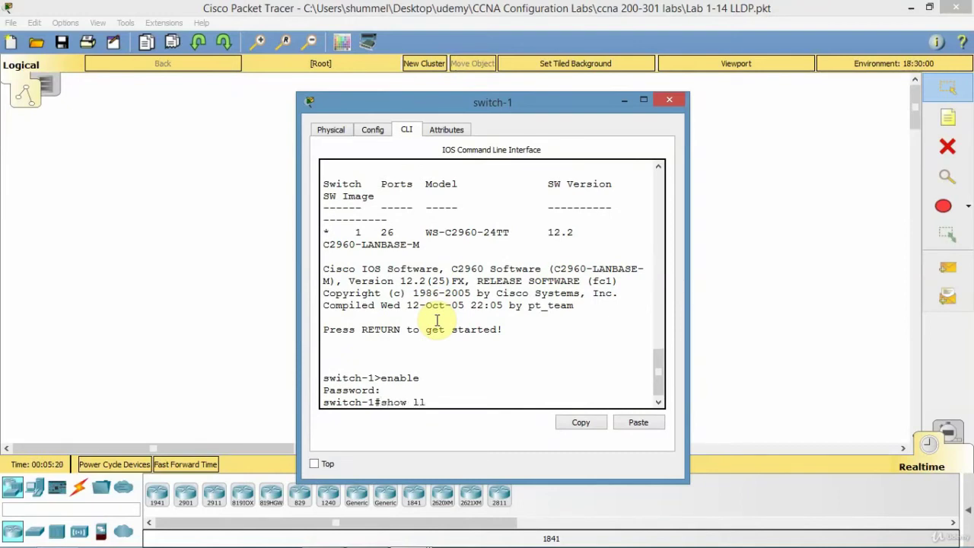
pyautogui.write('dp')
pyautogui.press('Return')
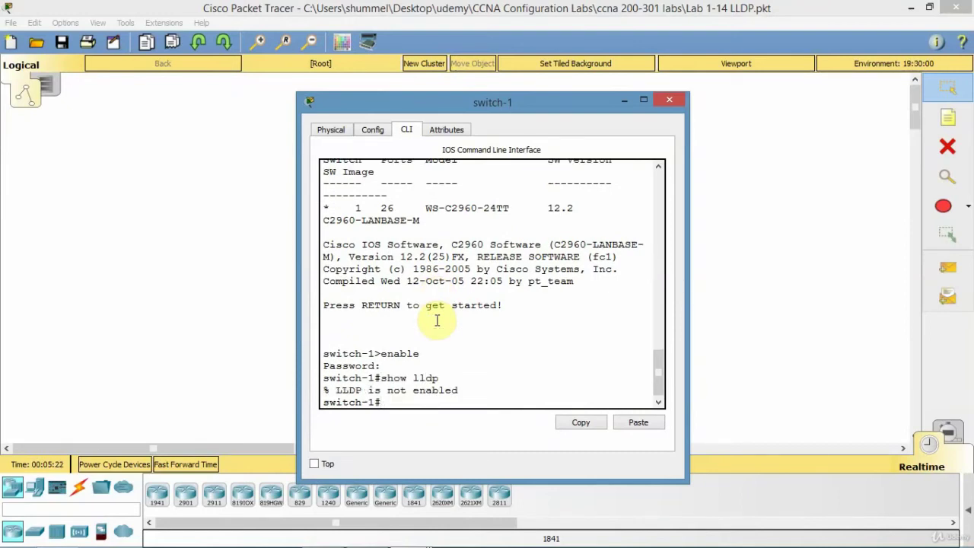
# - Enter global configuration on switch-1 and run lldp run
pyautogui.write('conf t')
pyautogui.press('Return')
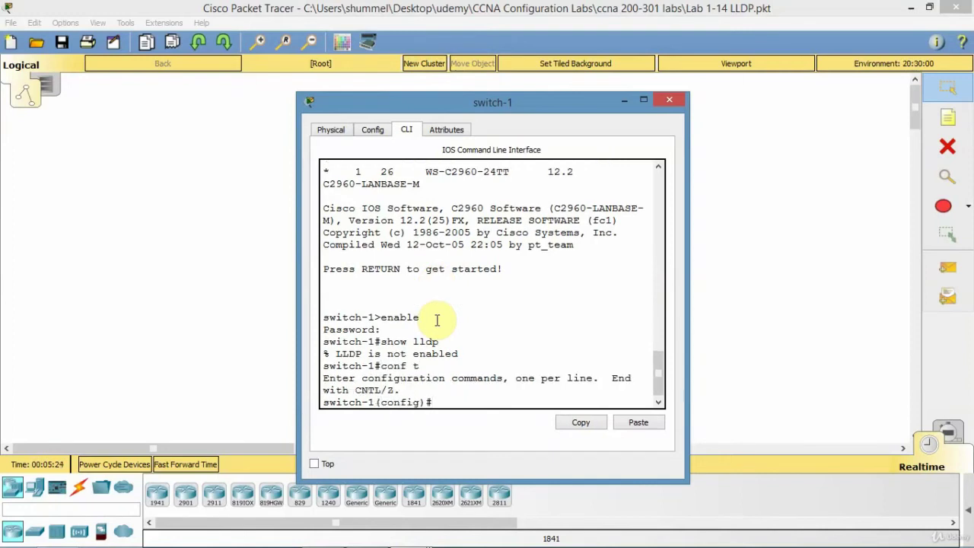
pyautogui.write('lldp run')
pyautogui.press('Return')
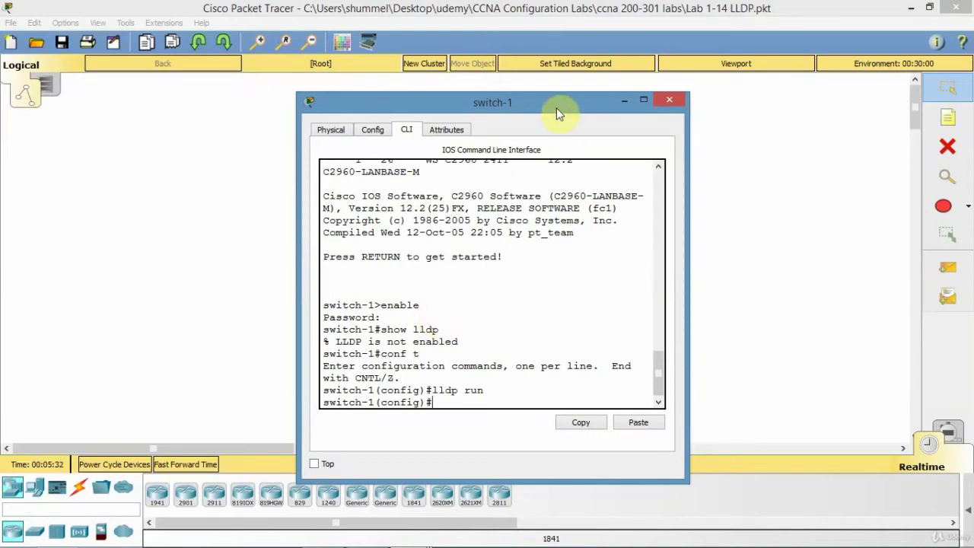
# - Select interface Fa0/1 on switch-1 with int fa0/1
pyautogui.moveTo(556, 108); pyautogui.dragTo(800, 112)
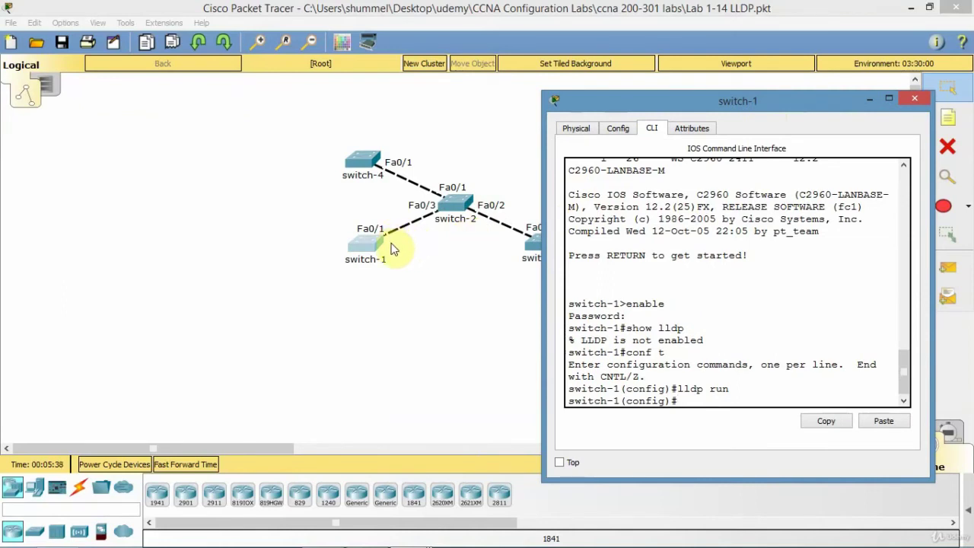
pyautogui.moveTo(689, 101); pyautogui.dragTo(526, 82)
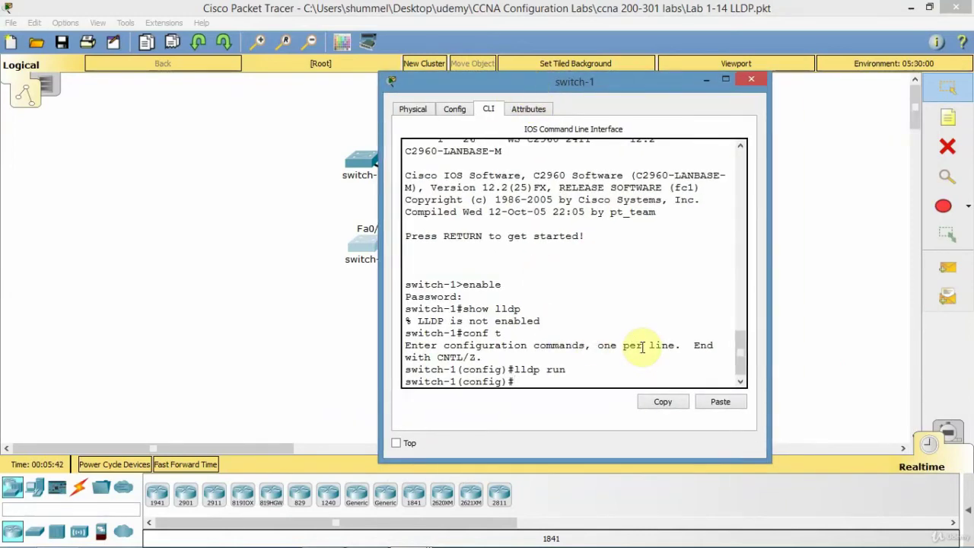
pyautogui.write('int fa0/1')
pyautogui.press('Return')
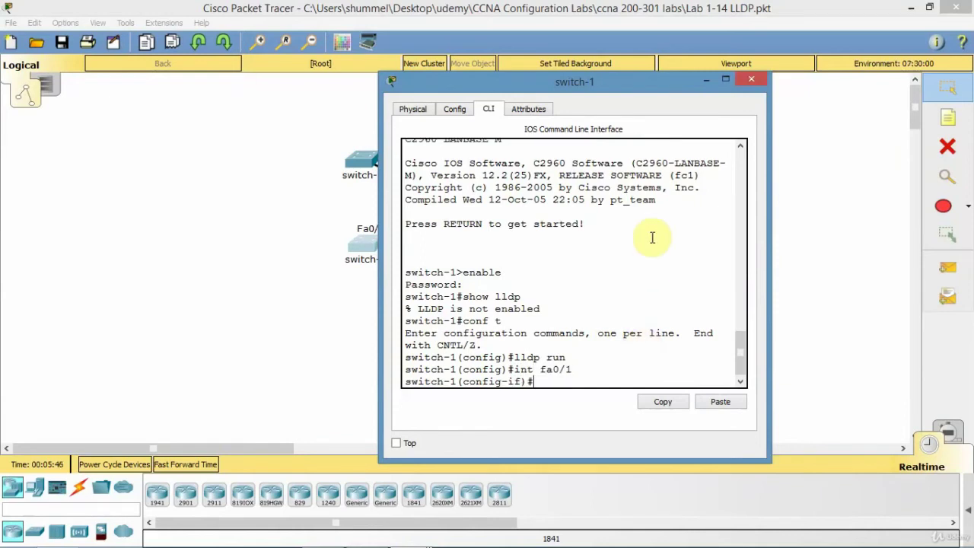
# - Disable LLDP transmission on Fa0/1 with no lldp transmit
pyautogui.moveTo(618, 84); pyautogui.dragTo(642, 89)
pyautogui.write('l')
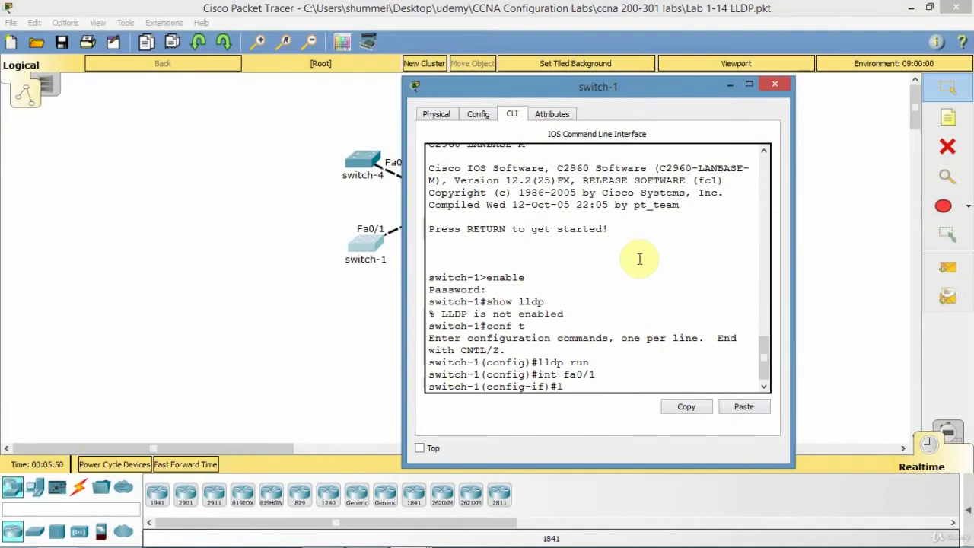
pyautogui.press('BackSpace')
pyautogui.press('BackSpace')
pyautogui.write('lldp')
pyautogui.write(' no tran')
pyautogui.write('smo')
pyautogui.press('BackSpace')
pyautogui.write('it')
pyautogui.press('Return')
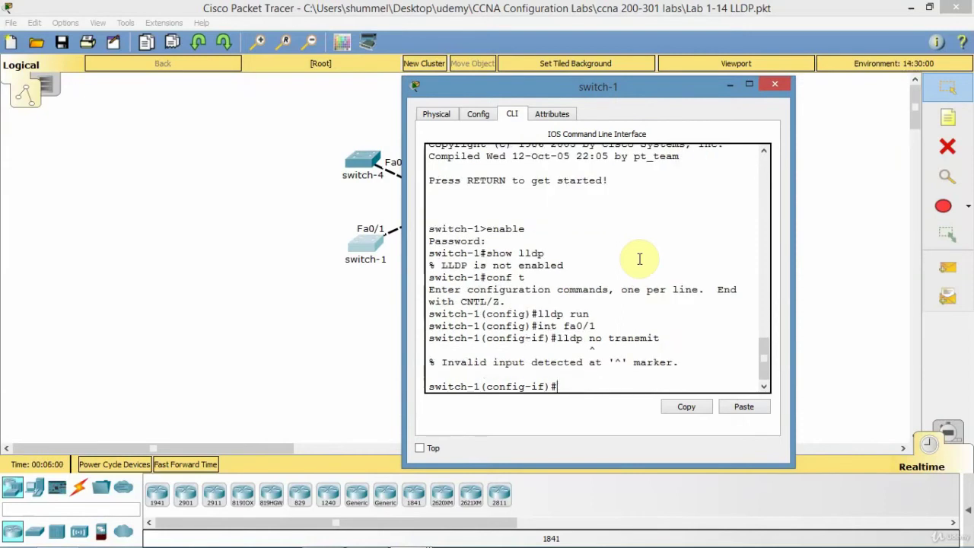
pyautogui.press('Up')
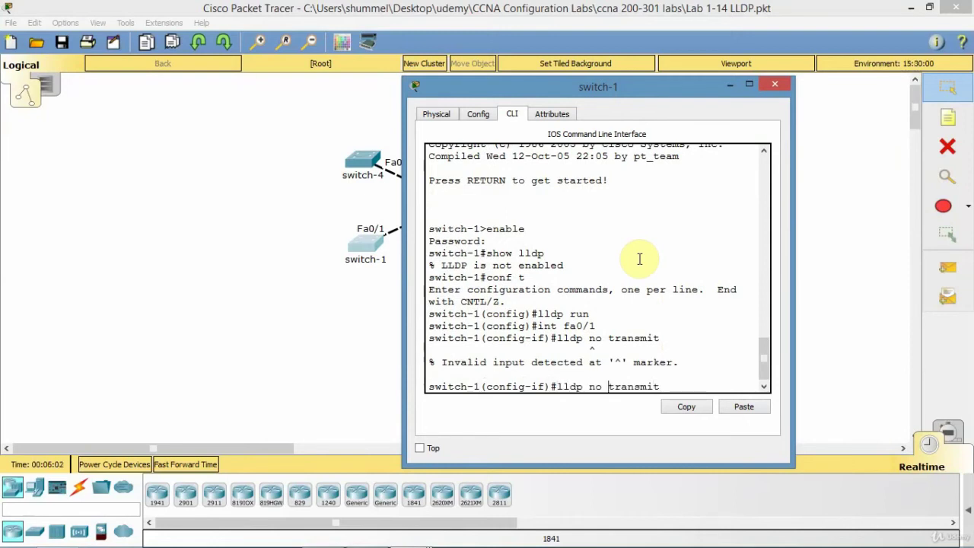
pyautogui.press('BackSpace')
pyautogui.press('BackSpace')
pyautogui.press('BackSpace')
pyautogui.press('BackSpace')
pyautogui.press('BackSpace')
pyautogui.write('lldp')
pyautogui.press('Return')
# - Disable LLDP reception on Fa0/1 with no lldp receive, then end configuration mode
pyautogui.press('Up')
pyautogui.press('BackSpace')
pyautogui.press('BackSpace')
pyautogui.press('BackSpace')
pyautogui.press('BackSpace')
pyautogui.press('BackSpace')
pyautogui.press('BackSpace')
pyautogui.press('BackSpace')
pyautogui.press('BackSpace')
pyautogui.write('receive')
pyautogui.press('Return')
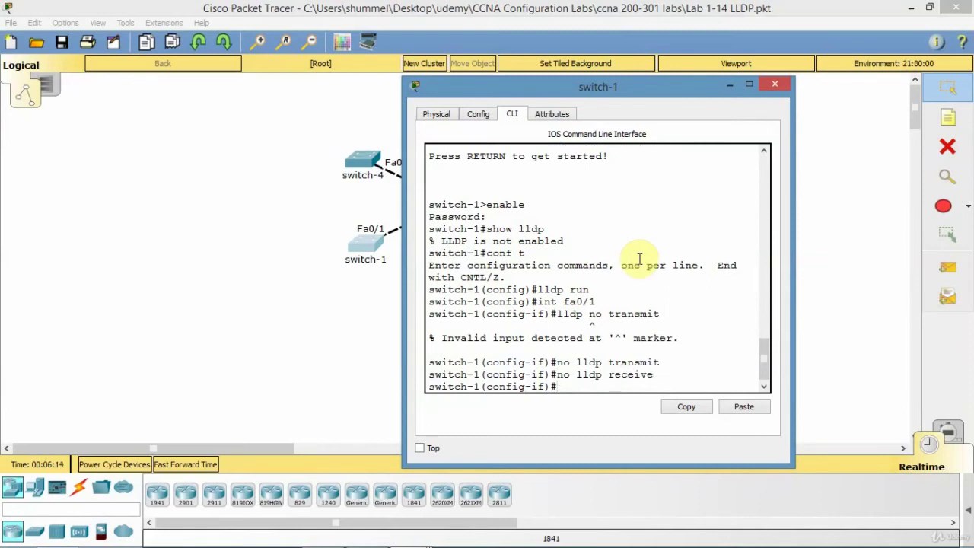
pyautogui.write('end')
pyautogui.press('Return')
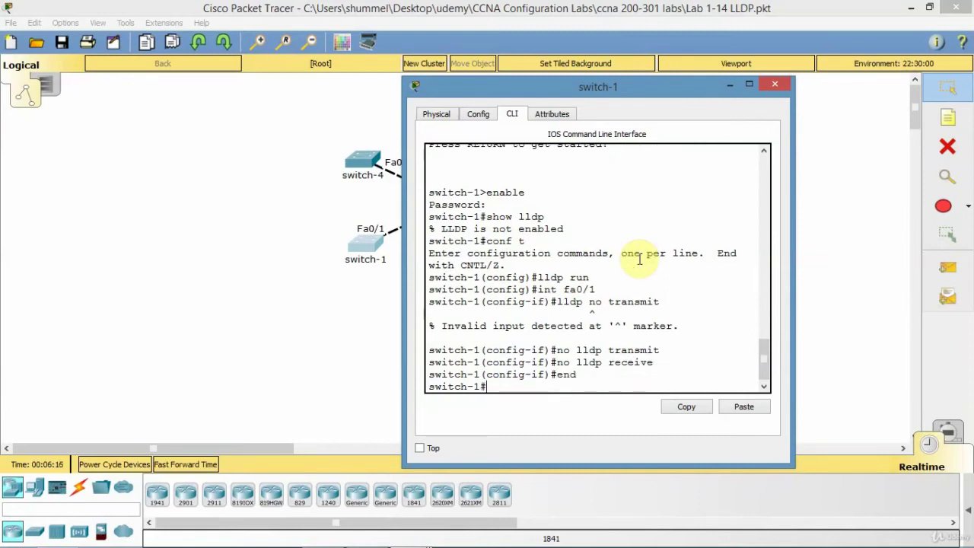
# - Run show lldp neighbor on switch-2 and widen the window, showing switch-4, switch-3 and switch-1
pyautogui.click(322, 361)
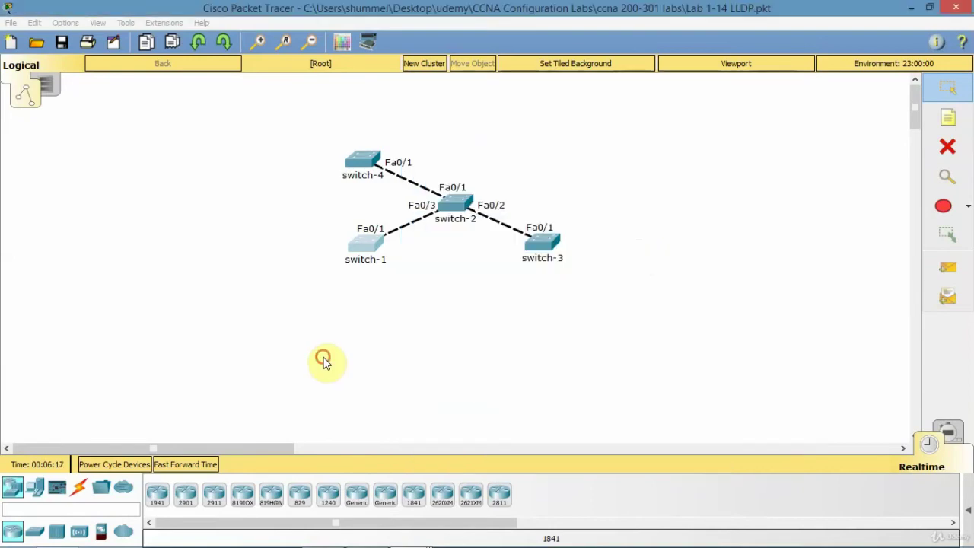
pyautogui.click(452, 202)
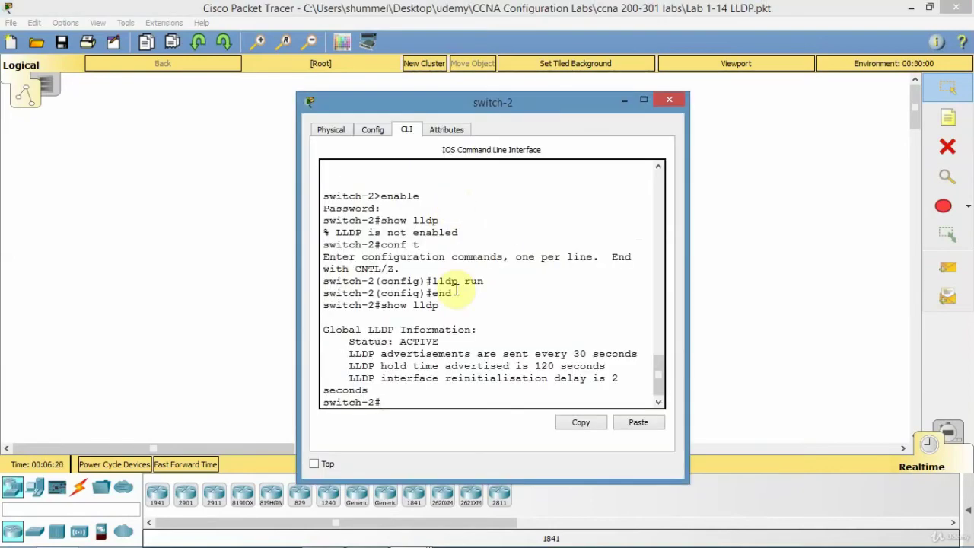
pyautogui.write('show lldp neighobor')
pyautogui.press('Return')
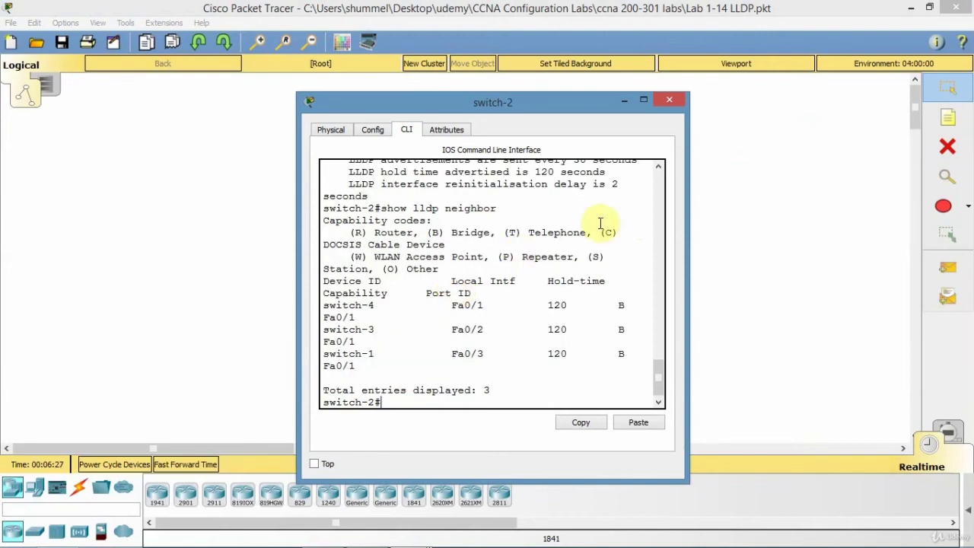
pyautogui.moveTo(689, 182); pyautogui.dragTo(870, 205)
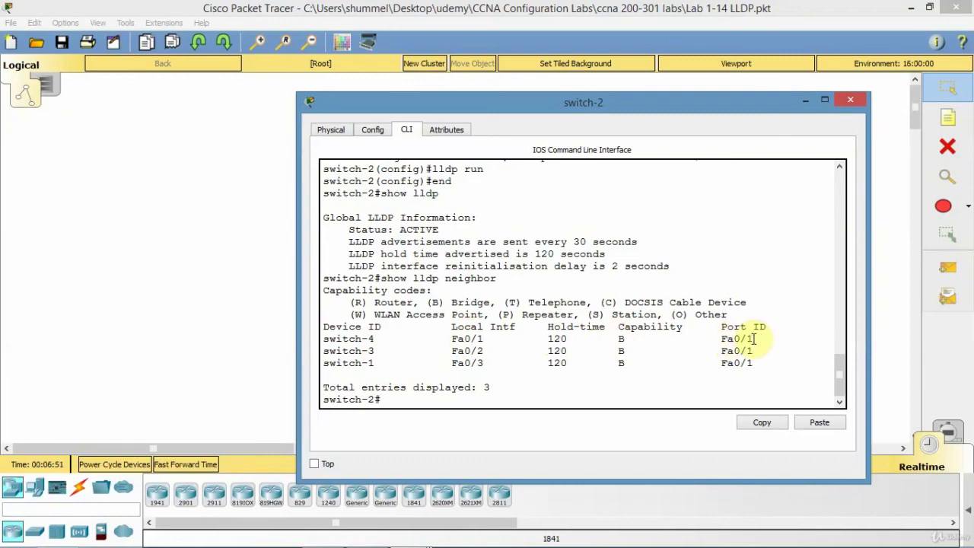
# - Fast-forward time four times and rerun show lldp neighbor on switch-2, now listing only switch-4 and switch-3
pyautogui.click(182, 465)
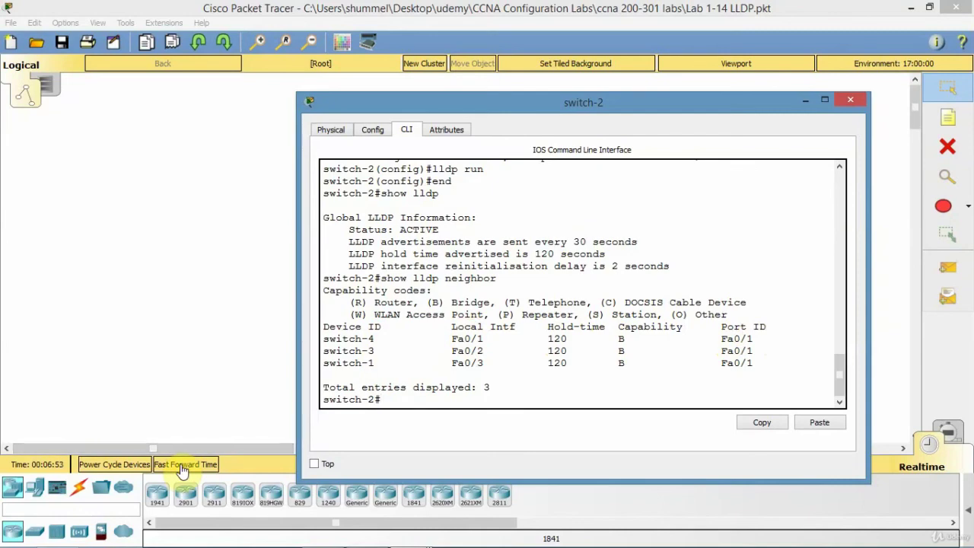
pyautogui.click(182, 465)
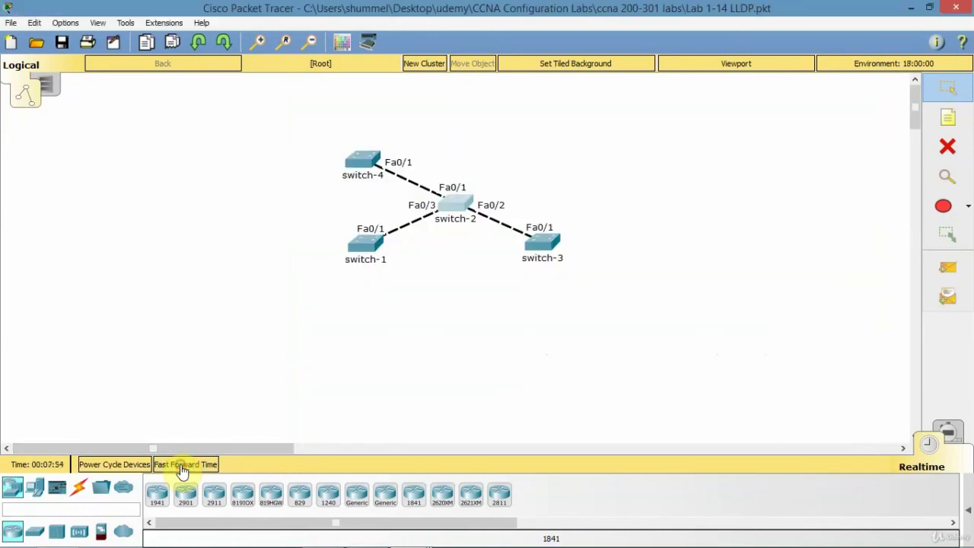
pyautogui.click(183, 467)
pyautogui.click(184, 465)
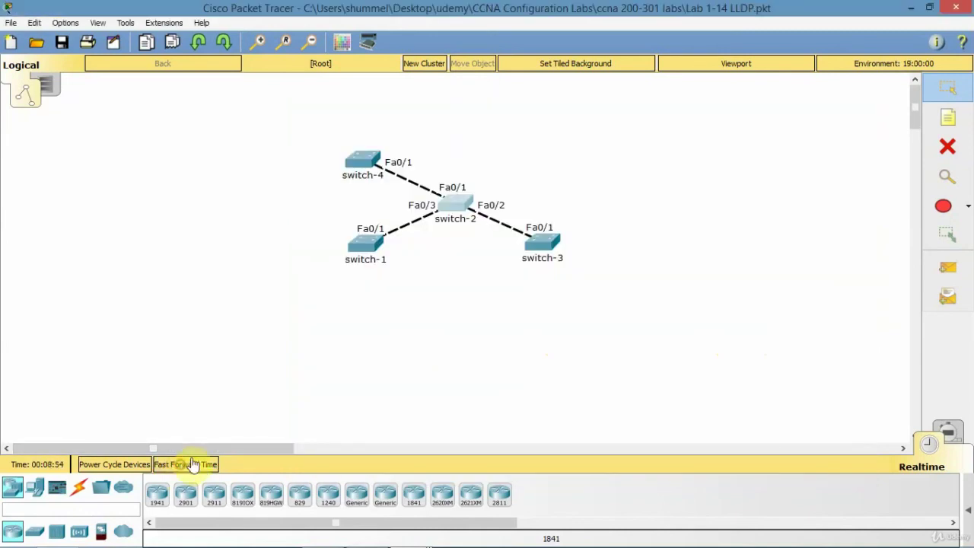
pyautogui.click(452, 204)
pyautogui.press('Up')
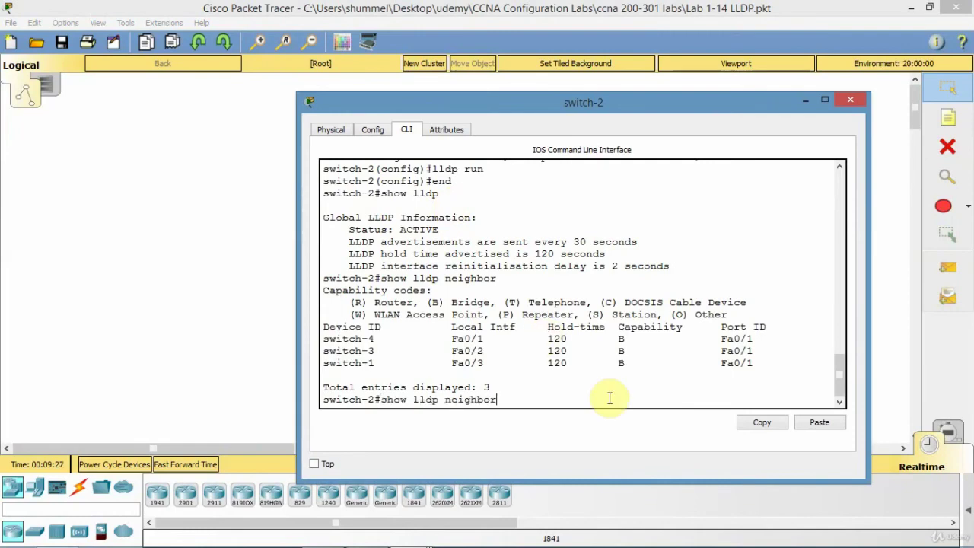
pyautogui.press('Return')
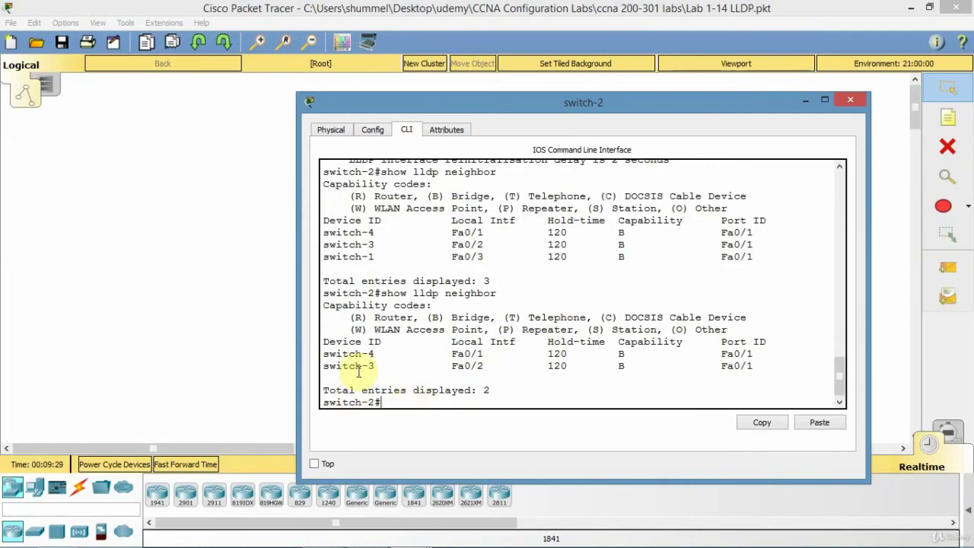
pyautogui.click(233, 356)
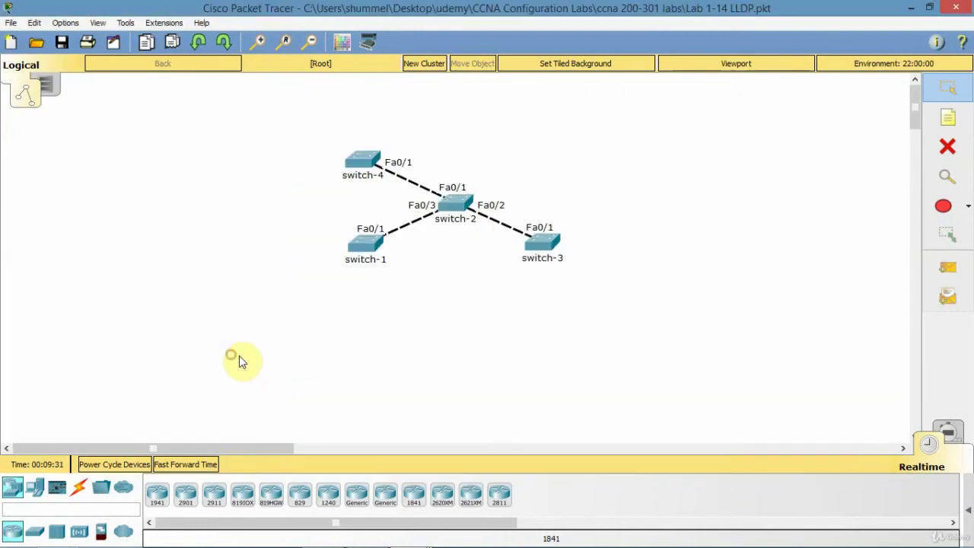